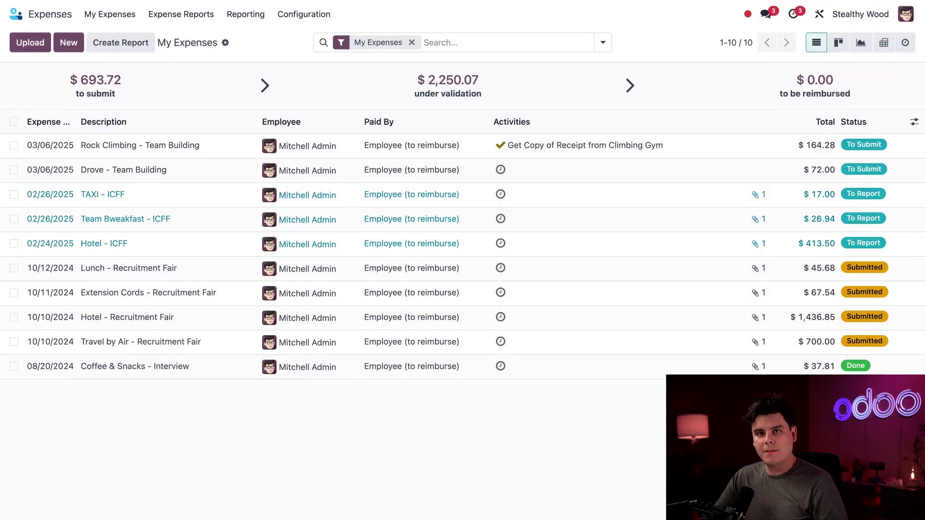
- Save the Expenses settings with email-created expenses and automatic receipt digitization
{"action": "left_click", "coordinate": [303, 16]}
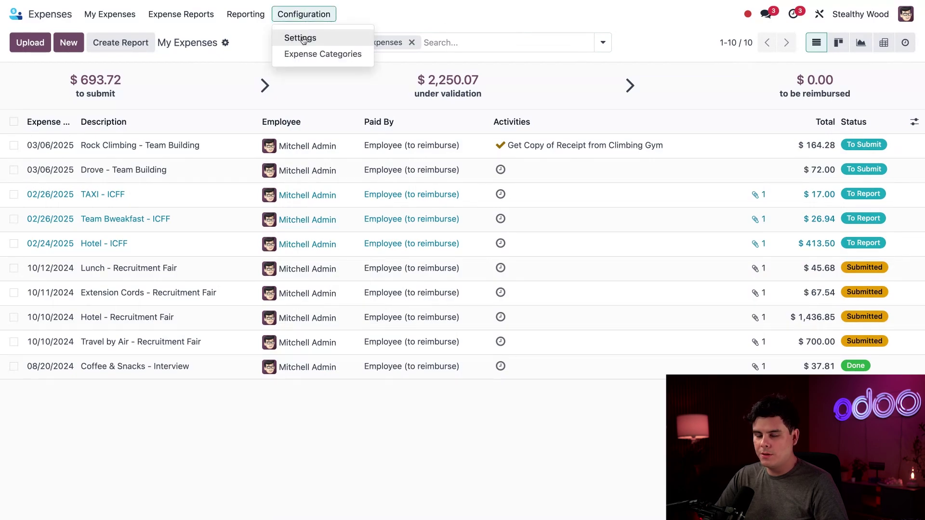
{"action": "left_click", "coordinate": [301, 38]}
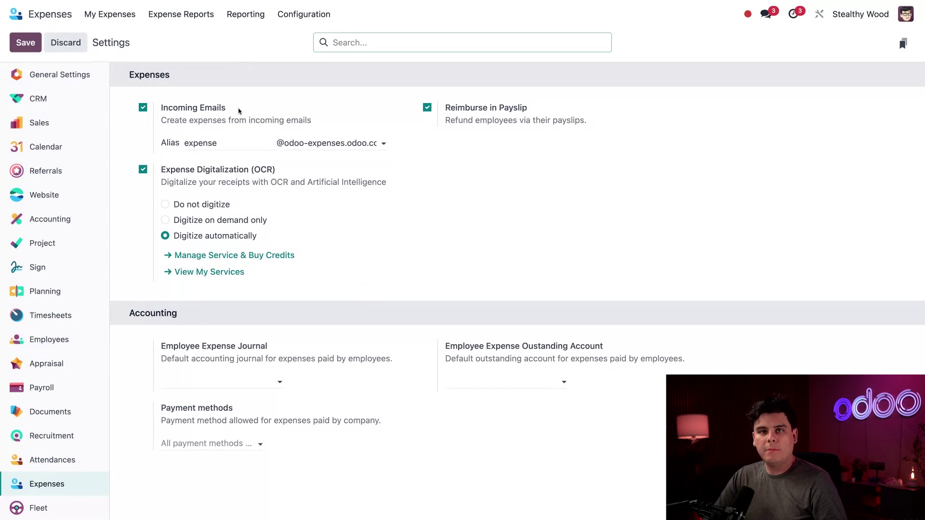
{"action": "mouse_move", "coordinate": [242, 110]}
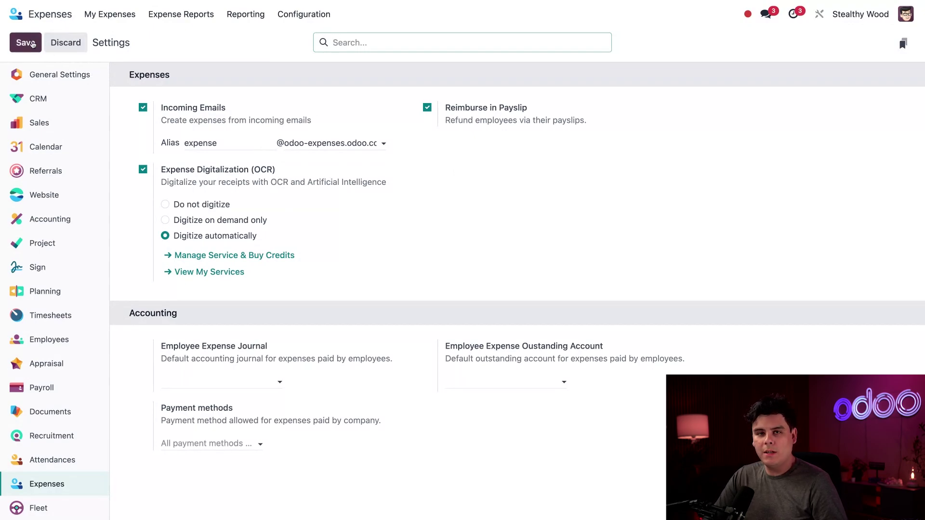
{"action": "left_click", "coordinate": [33, 44]}
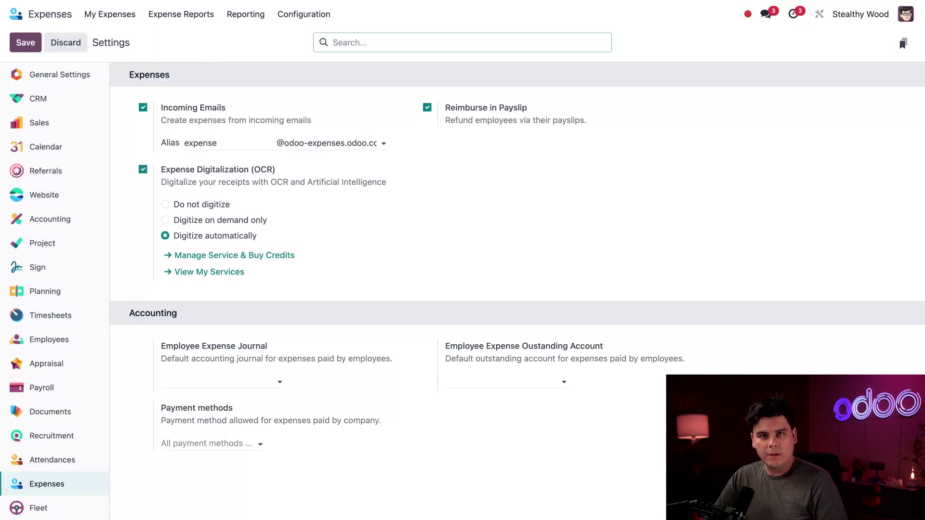
- Open the Expense Categories list showing Communication, Meals, Gifts, Mileage and Travel & Accommodation
{"action": "left_click", "coordinate": [303, 14]}
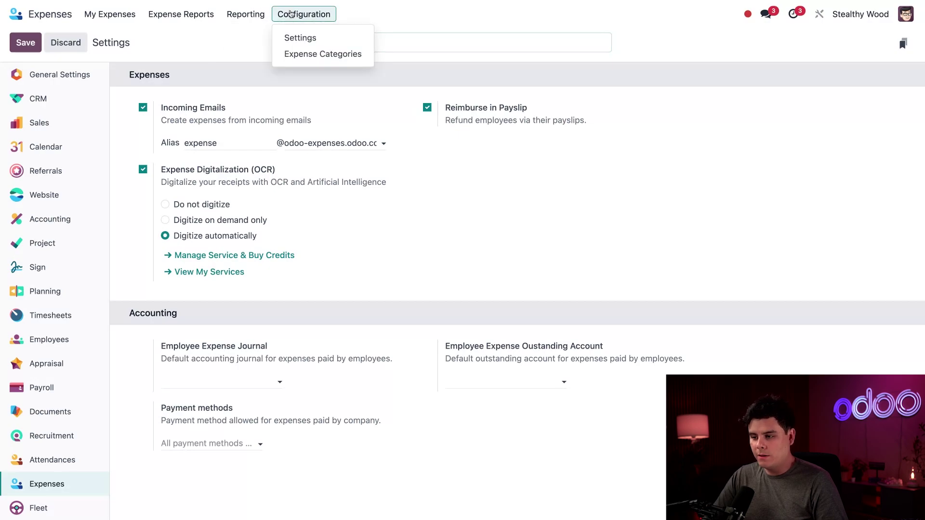
{"action": "left_click", "coordinate": [304, 54]}
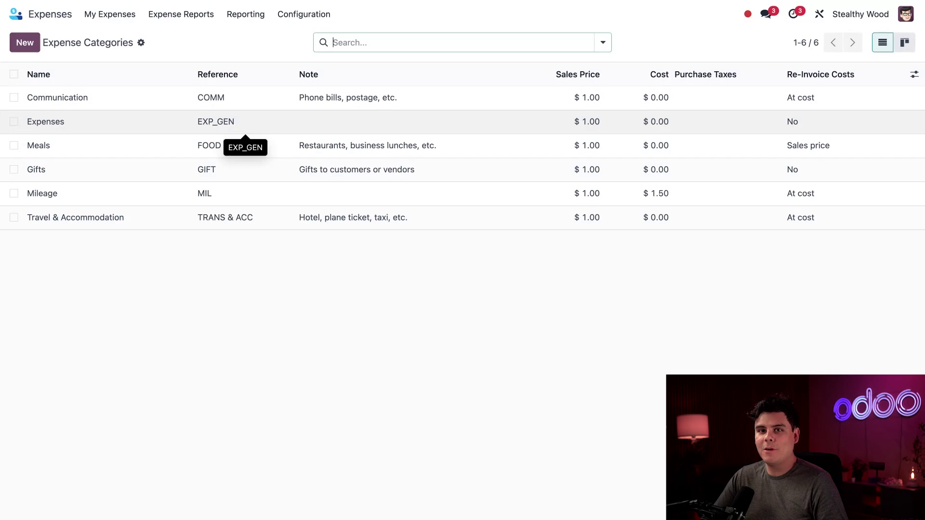
- Create a new expense category named 'Training' with reference TRAIN
{"action": "left_click", "coordinate": [25, 43]}
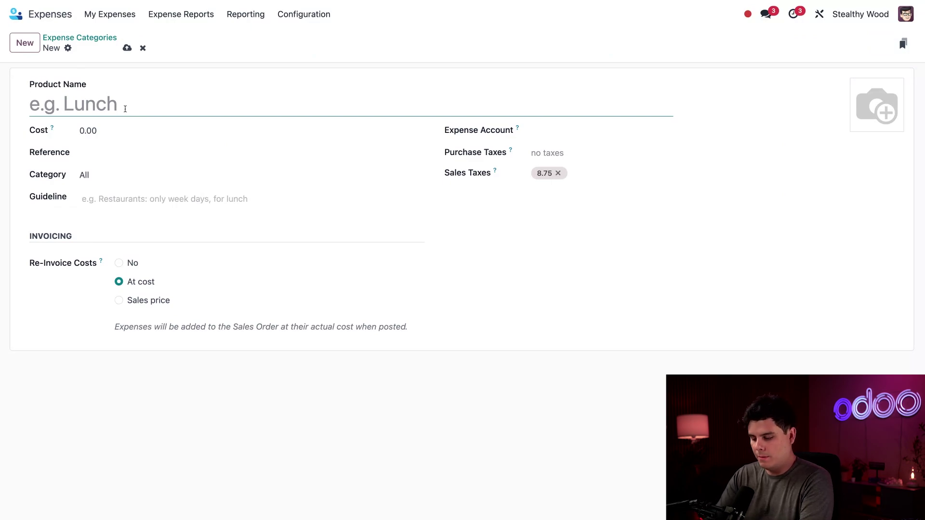
{"action": "type", "text": "Training"}
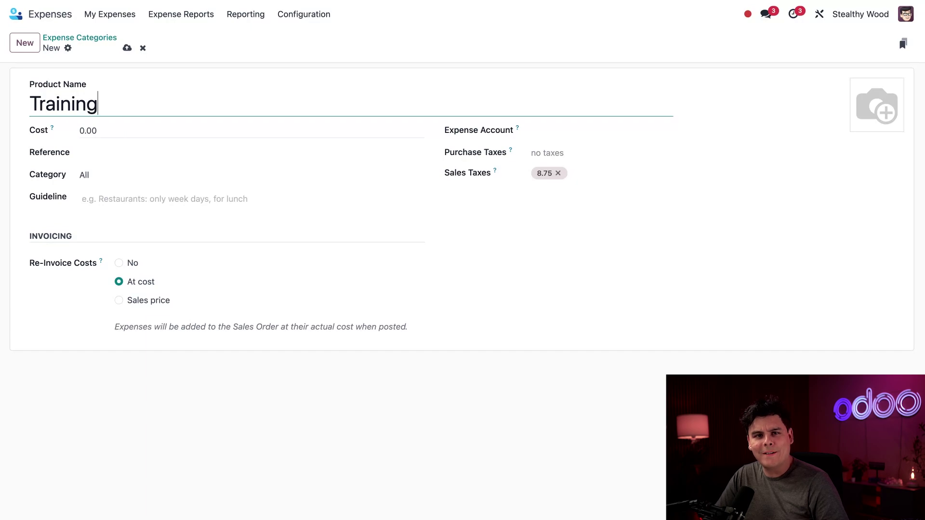
{"action": "left_click", "coordinate": [145, 134]}
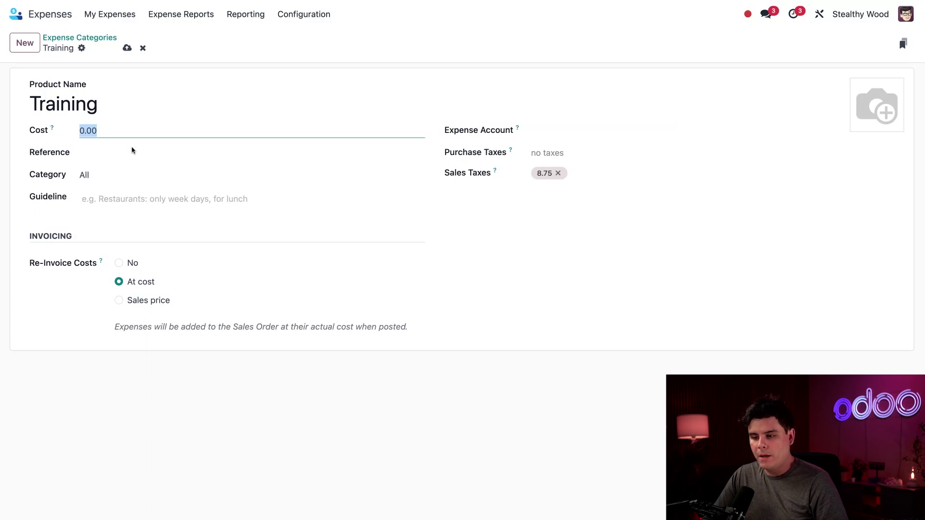
{"action": "left_click", "coordinate": [129, 153]}
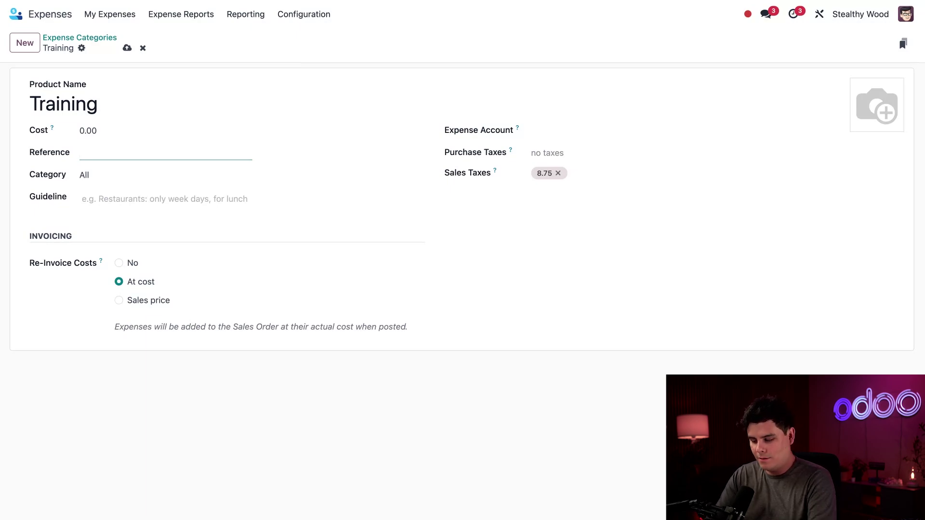
{"action": "type", "text": "TRAINI"}
{"action": "key", "text": "BackSpace"}
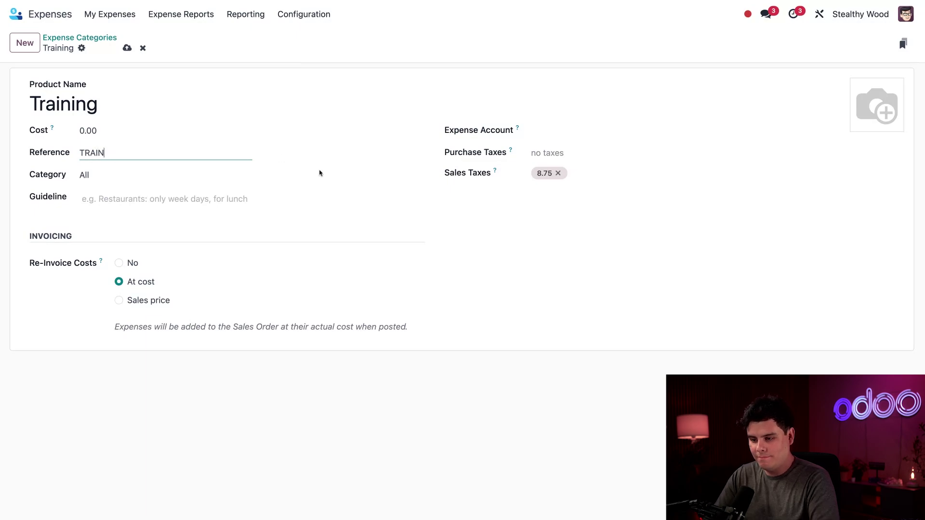
{"action": "left_click", "coordinate": [349, 187]}
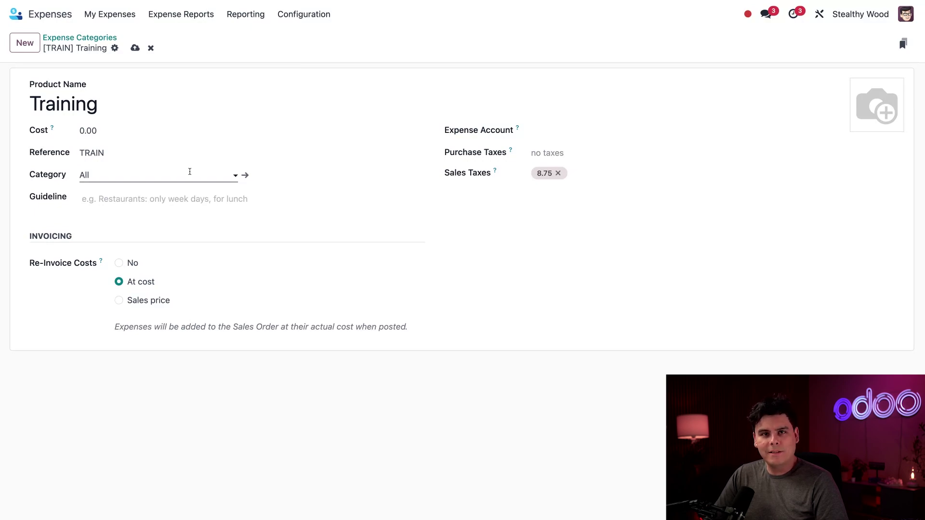
- File Training under All / Expenses with the guideline 'Classes, courses, lectures or books'
{"action": "left_click", "coordinate": [190, 172]}
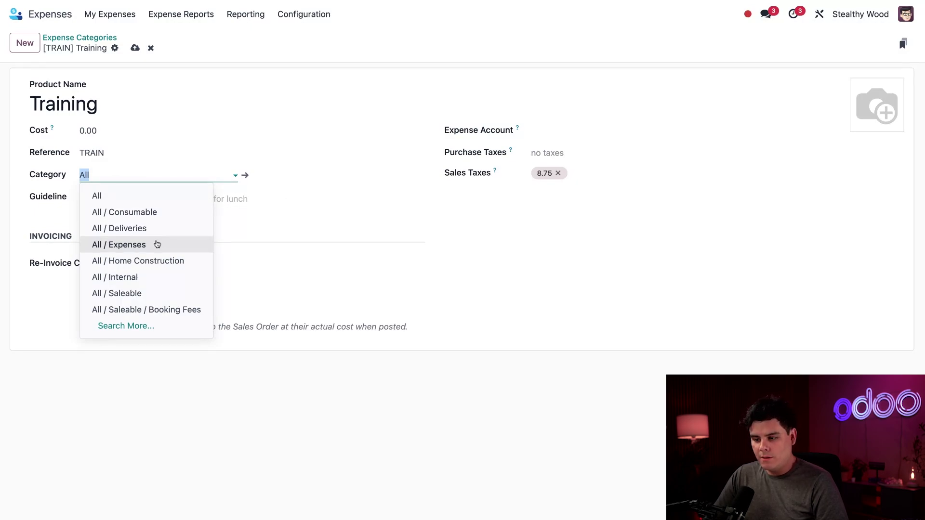
{"action": "left_click", "coordinate": [155, 245]}
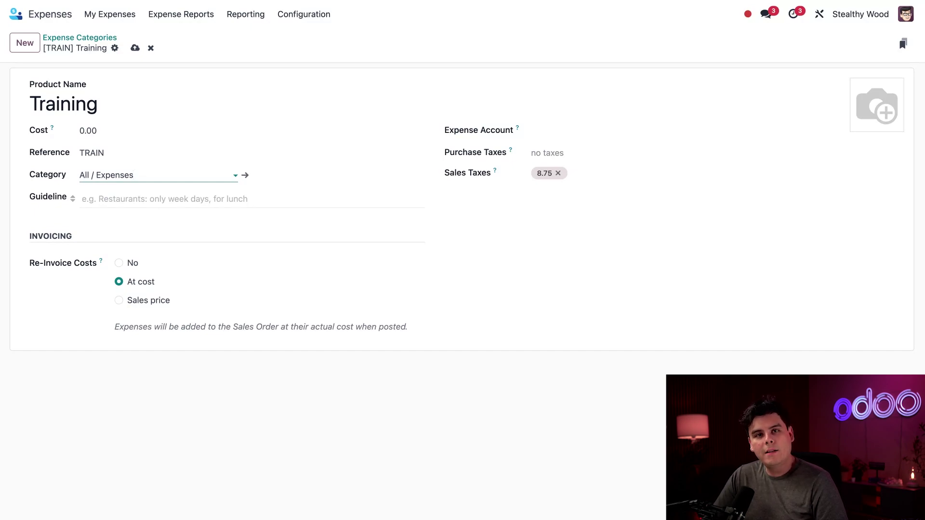
{"action": "left_click", "coordinate": [197, 197]}
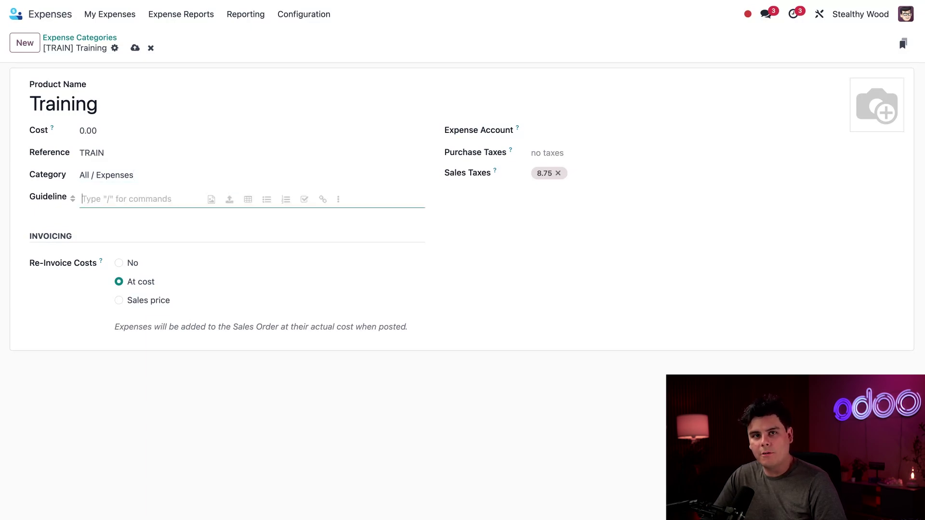
{"action": "type", "text": "Classe"}
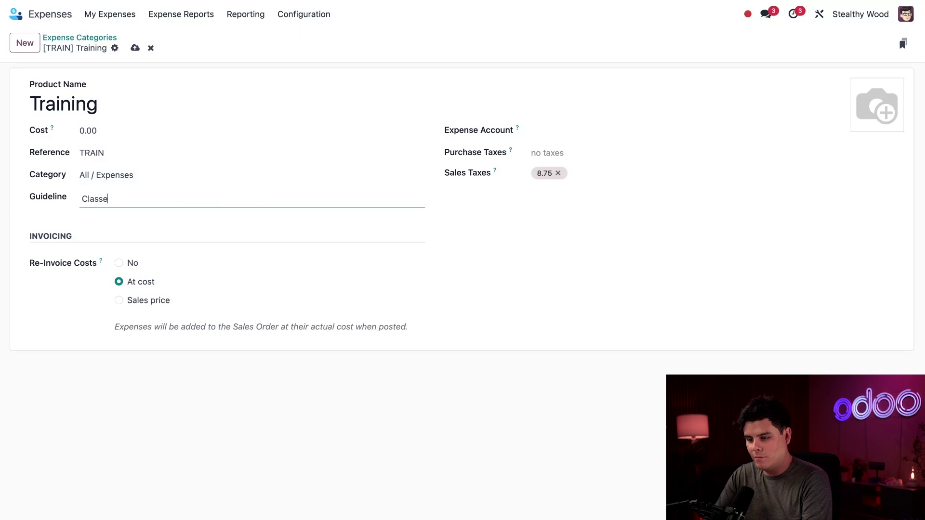
{"action": "type", "text": "s, course"}
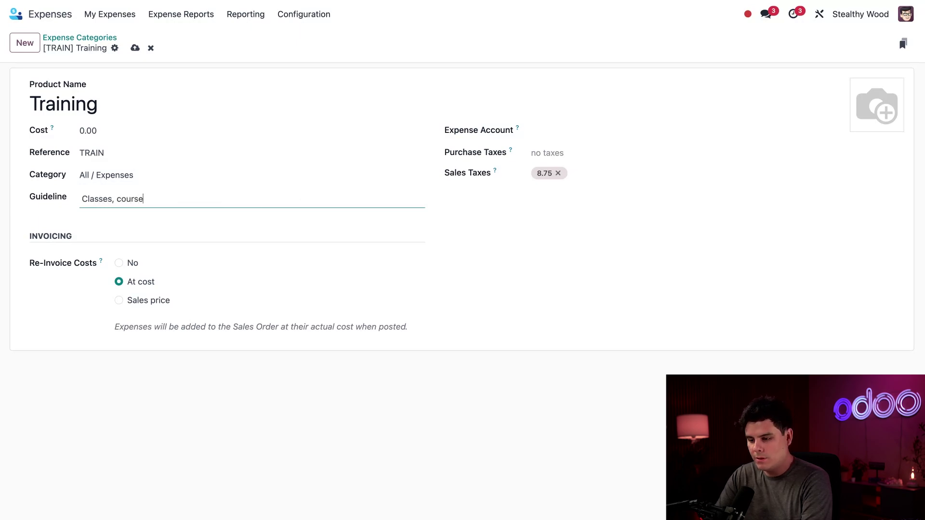
{"action": "type", "text": "s, lectures,"}
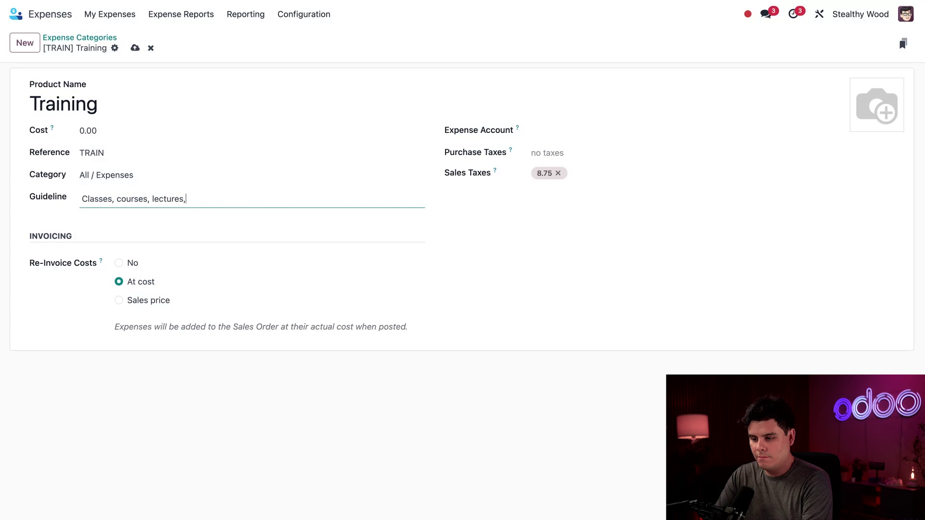
{"action": "key", "text": "BackSpace"}
{"action": "type", "text": "or books"}
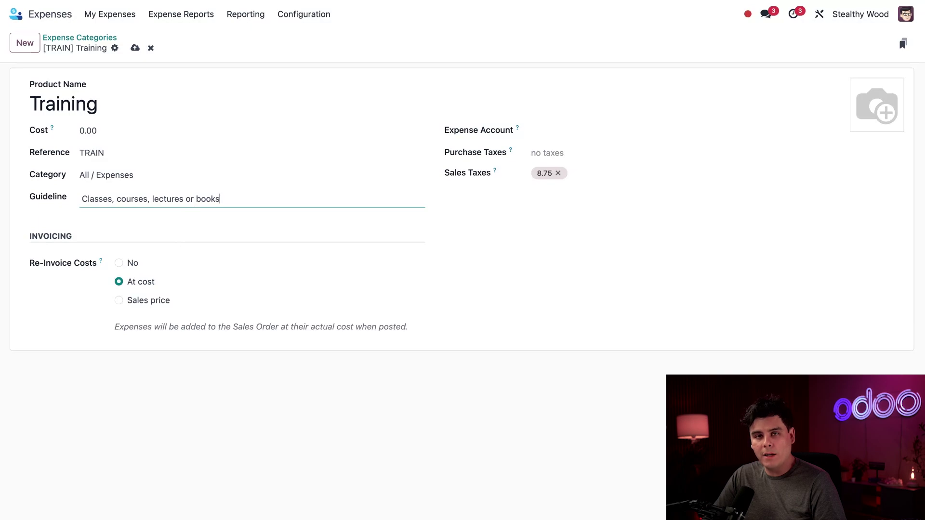
- Turn off re-invoicing for Training and book it to the 600000 Expenses account
{"action": "left_click", "coordinate": [131, 262]}
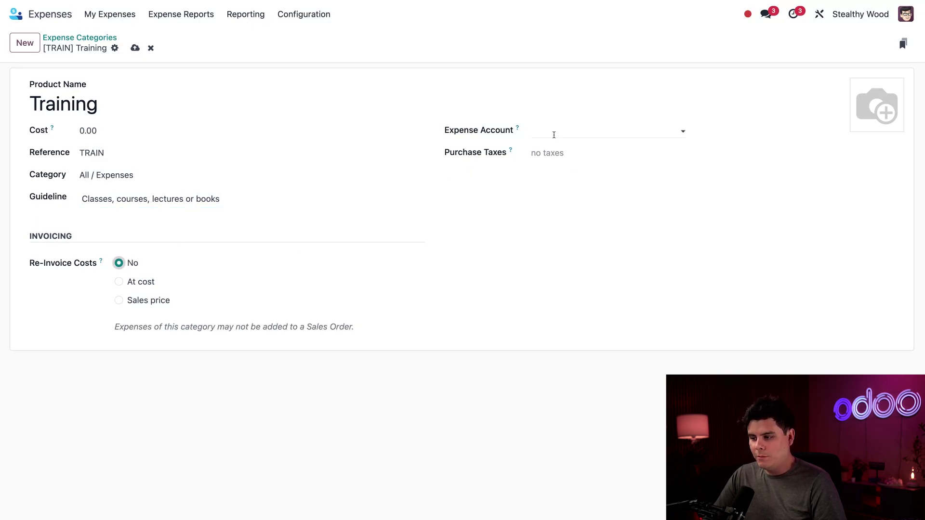
{"action": "left_click", "coordinate": [554, 135]}
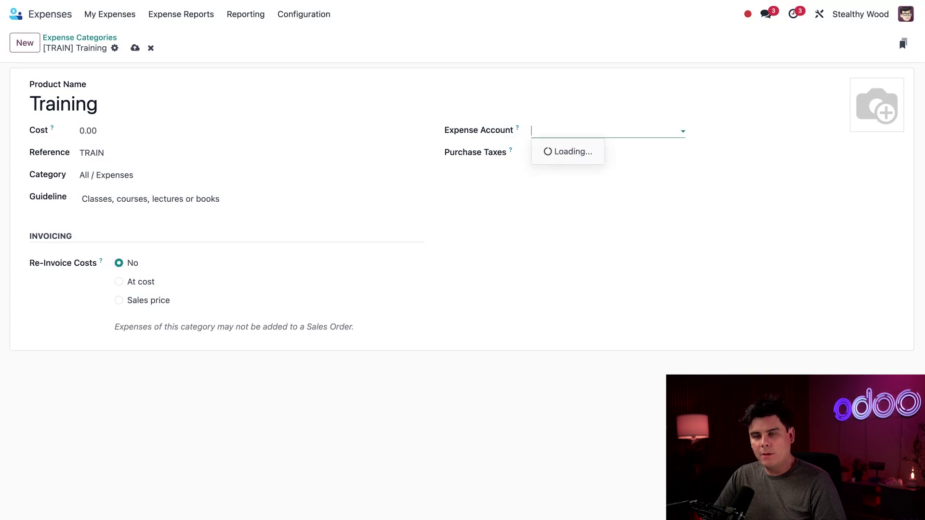
{"action": "type", "text": "6"}
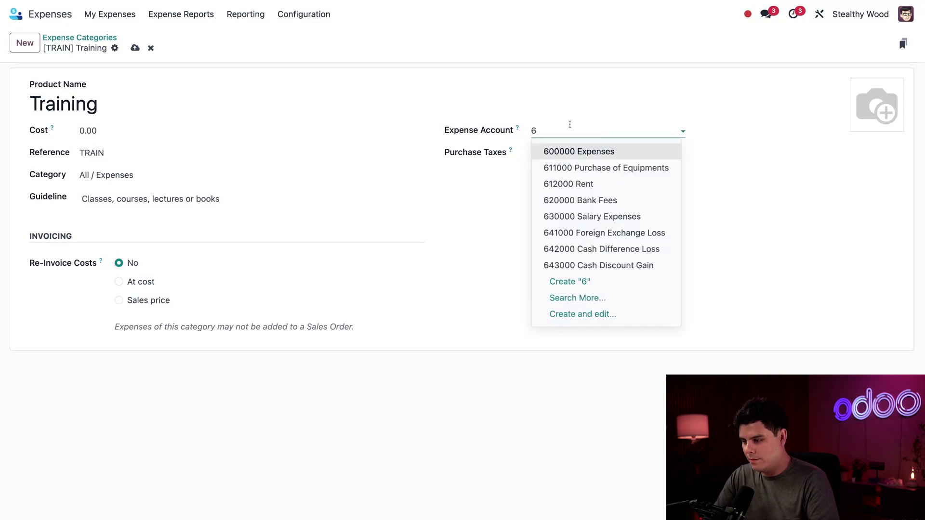
{"action": "left_click", "coordinate": [591, 155]}
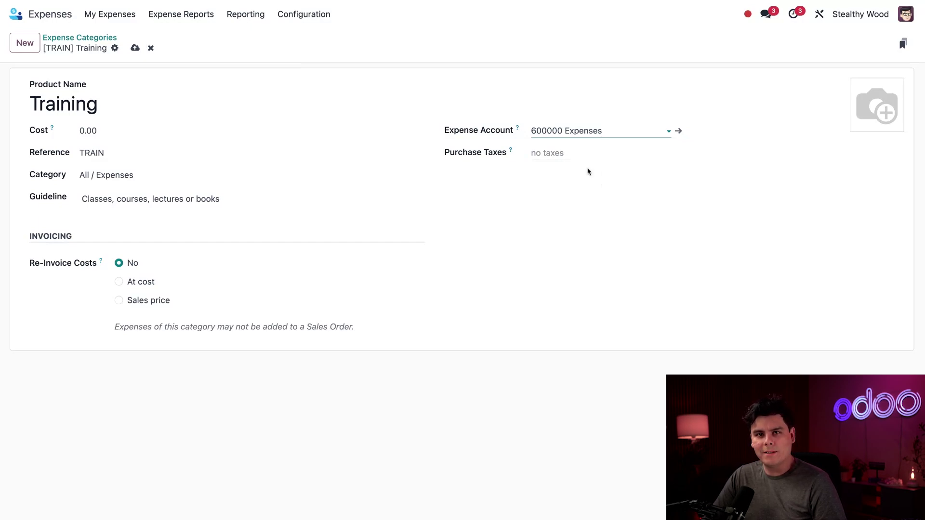
{"action": "left_click", "coordinate": [591, 207]}
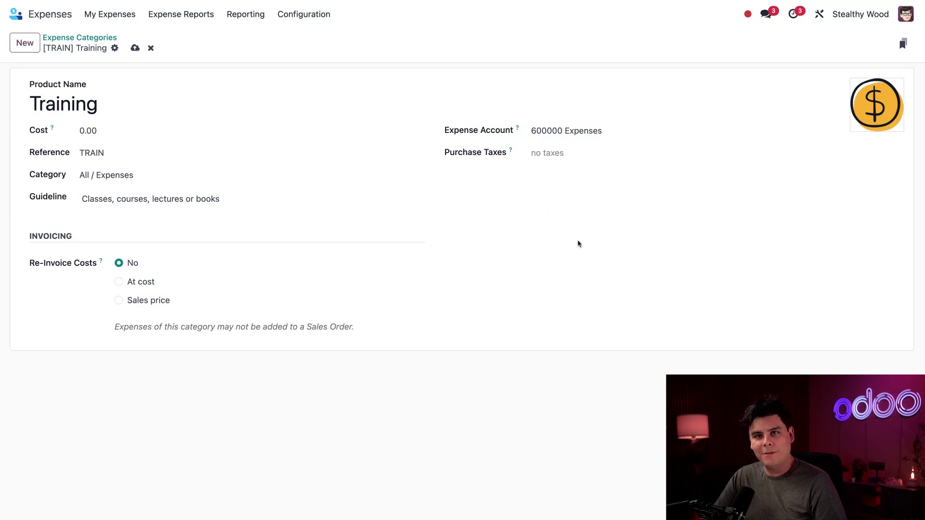
- Save the Training category and return to the Expense Categories list
{"action": "mouse_move", "coordinate": [860, 124]}
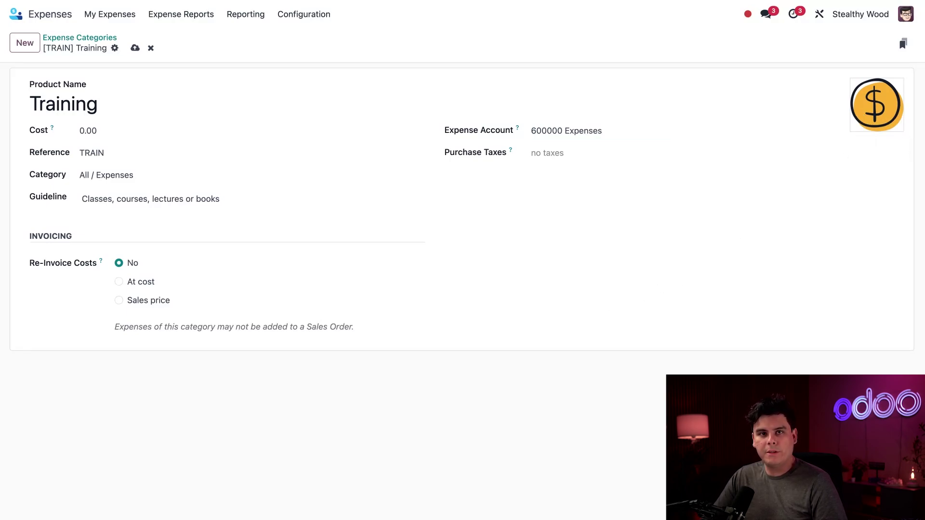
{"action": "left_click", "coordinate": [135, 49]}
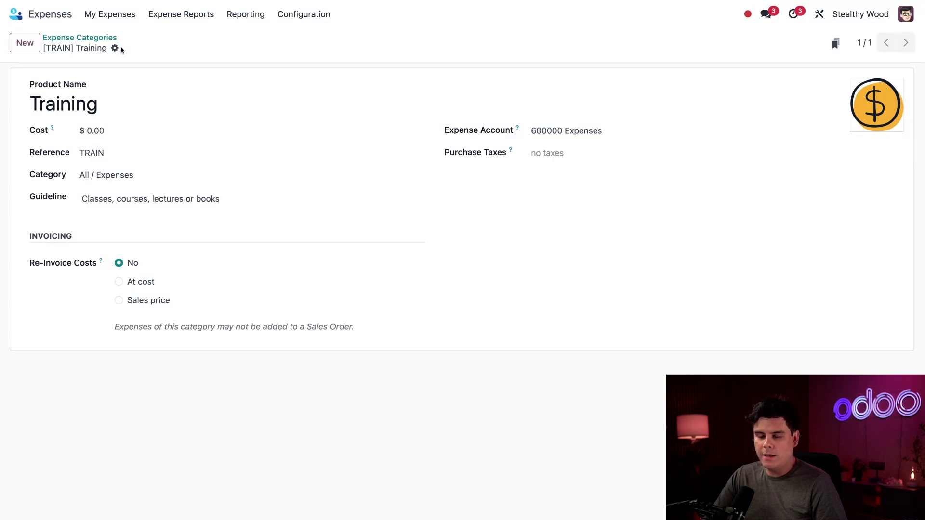
{"action": "left_click", "coordinate": [96, 39]}
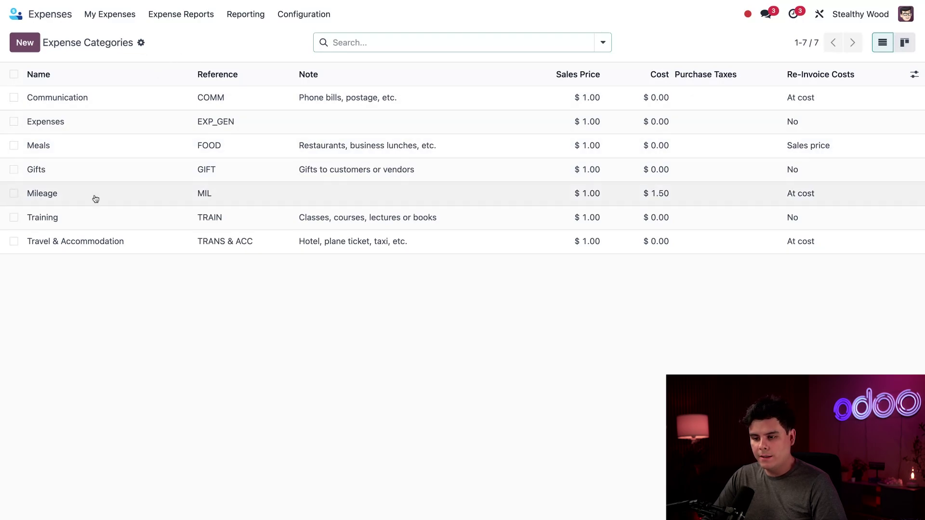
- Open the Mileage category and review its $1.50 cost unit options without changing them
{"action": "left_click", "coordinate": [95, 199]}
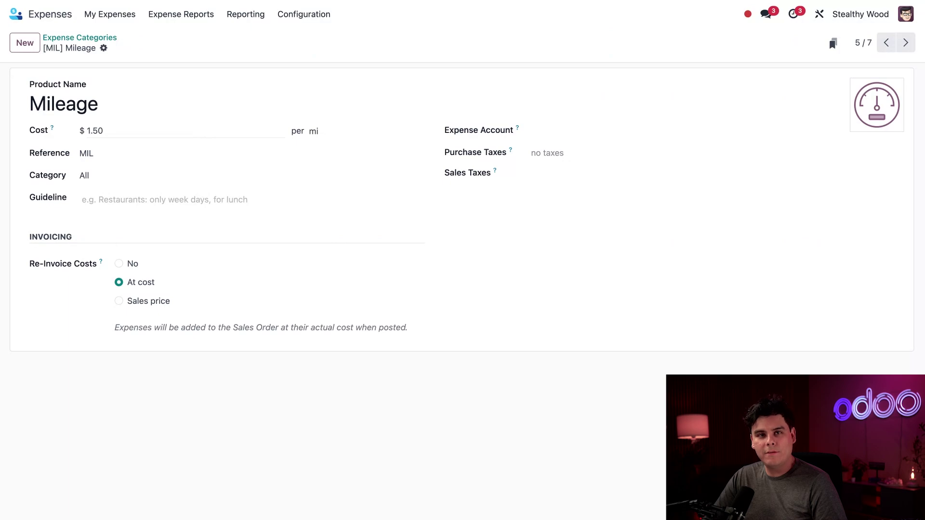
{"action": "left_click", "coordinate": [330, 135]}
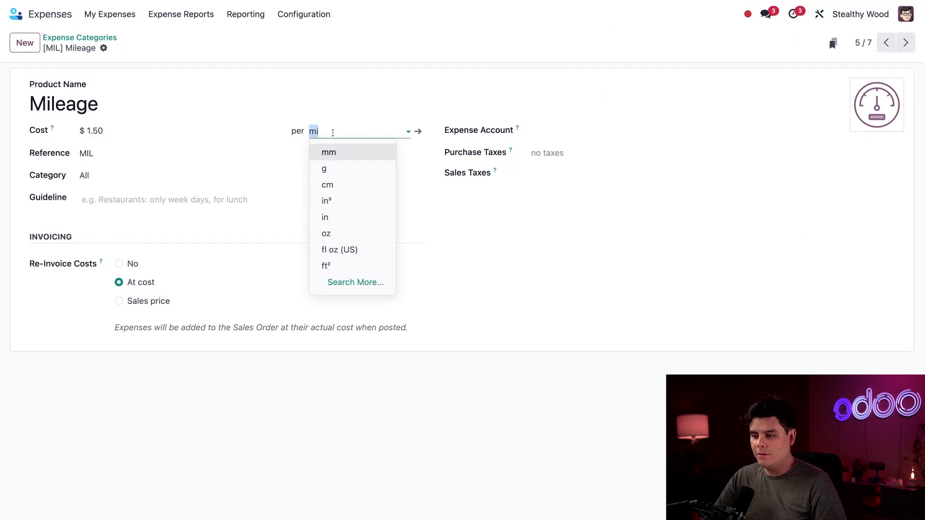
{"action": "left_click", "coordinate": [472, 236]}
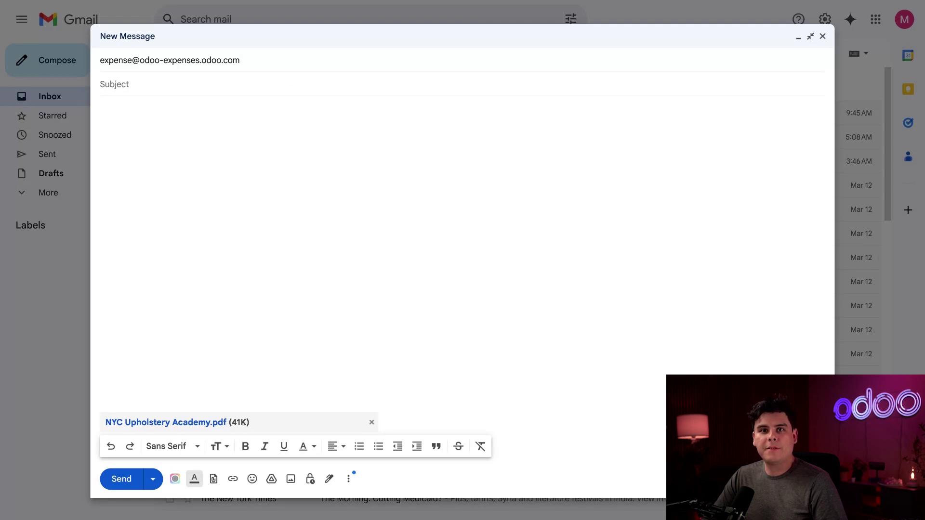
- Send the receipt email with subject 'TRAIN 272.19' and body 'Upholstery Class'
{"action": "left_click", "coordinate": [114, 84]}
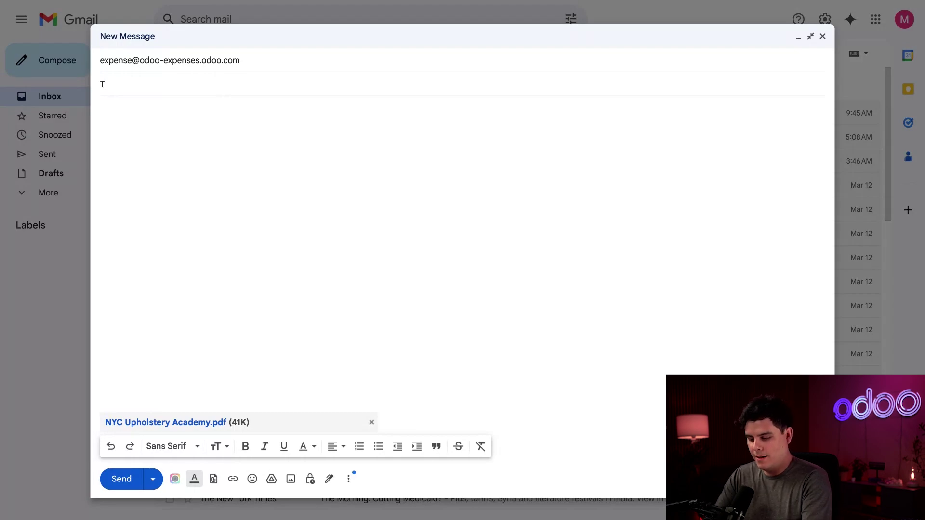
{"action": "type", "text": "RAIN "}
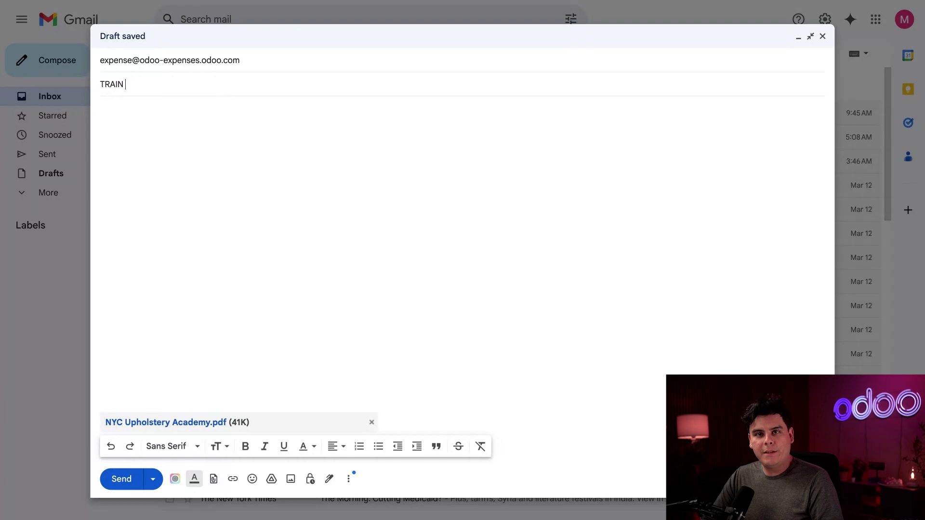
{"action": "type", "text": "272"}
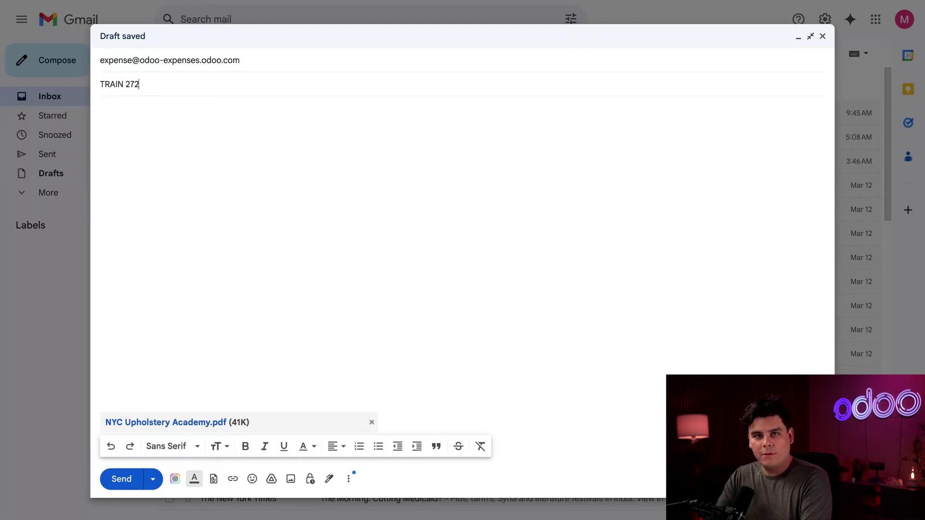
{"action": "type", "text": "."}
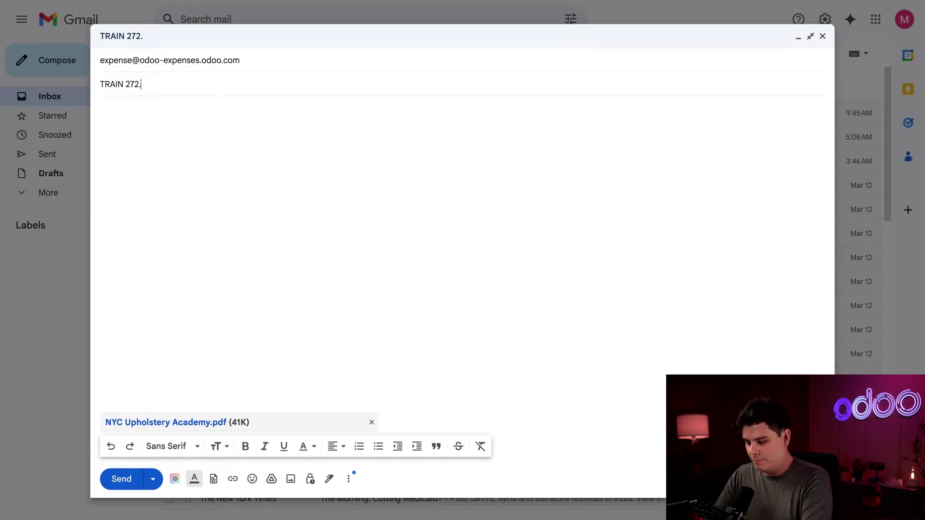
{"action": "type", "text": "19"}
{"action": "key", "text": "Tab"}
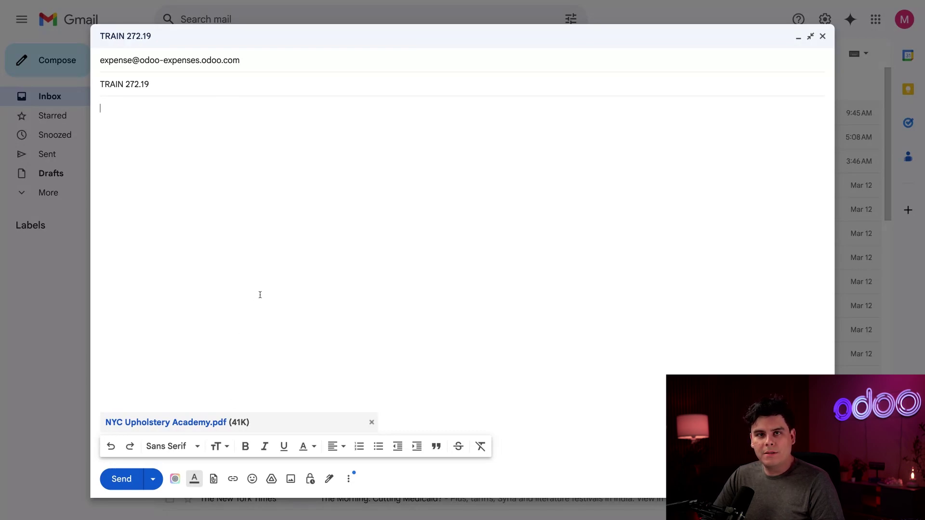
{"action": "type", "text": "Uphols"}
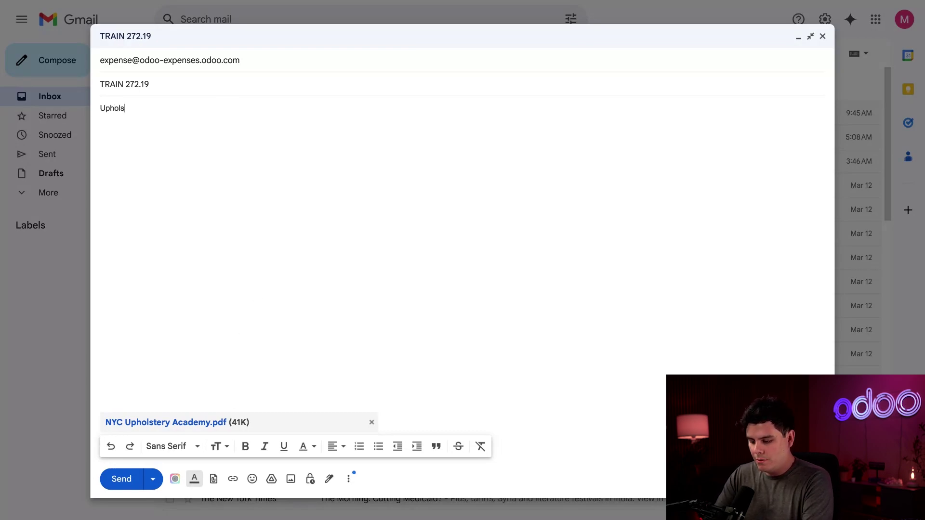
{"action": "type", "text": "t"}
{"action": "type", "text": "ert"}
{"action": "key", "text": "BackSpace"}
{"action": "key", "text": "BackSpace"}
{"action": "key", "text": "BackSpace"}
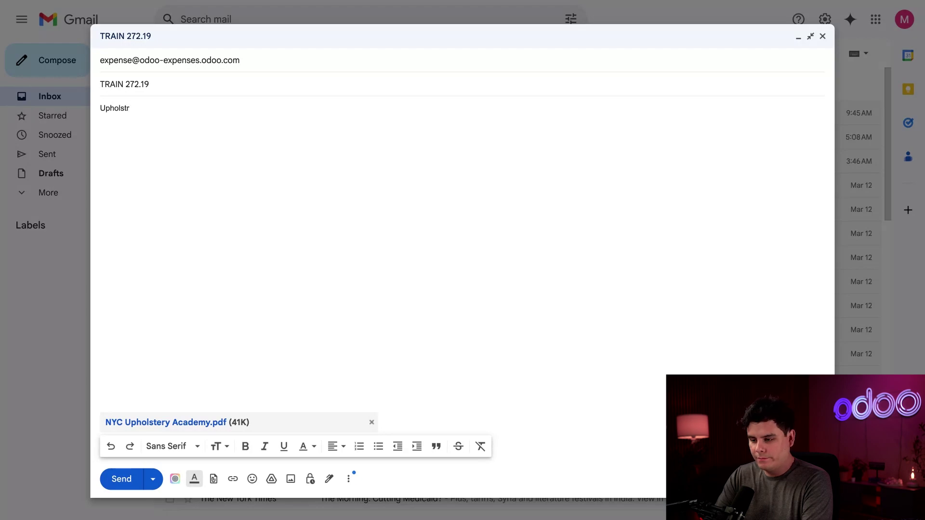
{"action": "type", "text": "ery Class"}
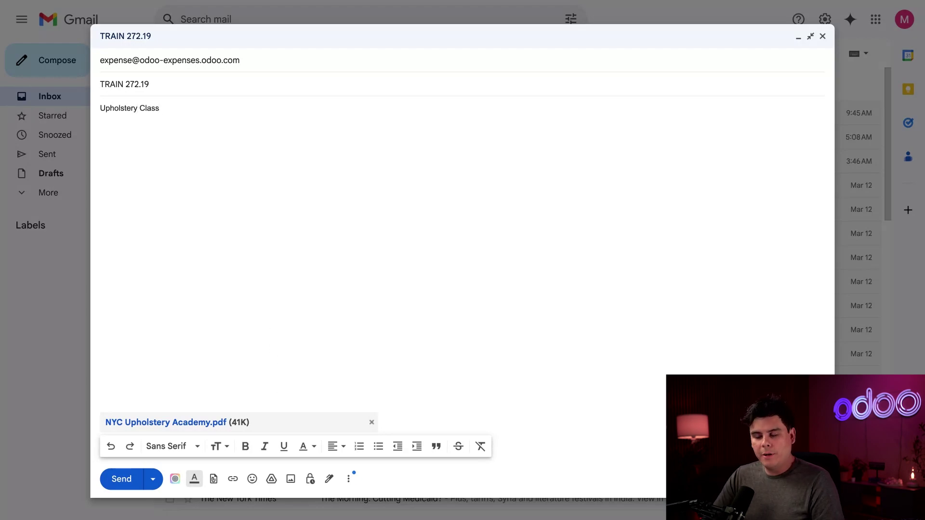
{"action": "left_click", "coordinate": [124, 490]}
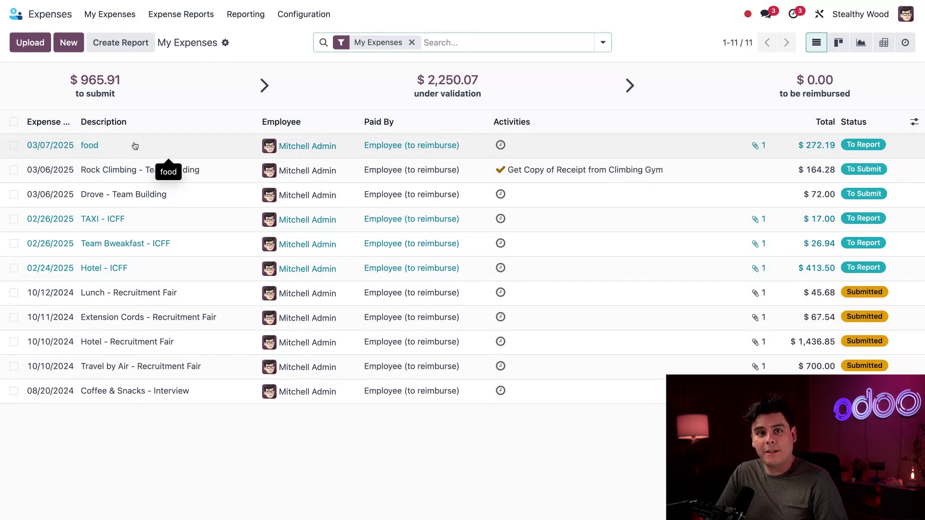
- Change the $272.19 expense's description from 'food' to '2-Day Upholstery Class', then go back
{"action": "left_click", "coordinate": [200, 146]}
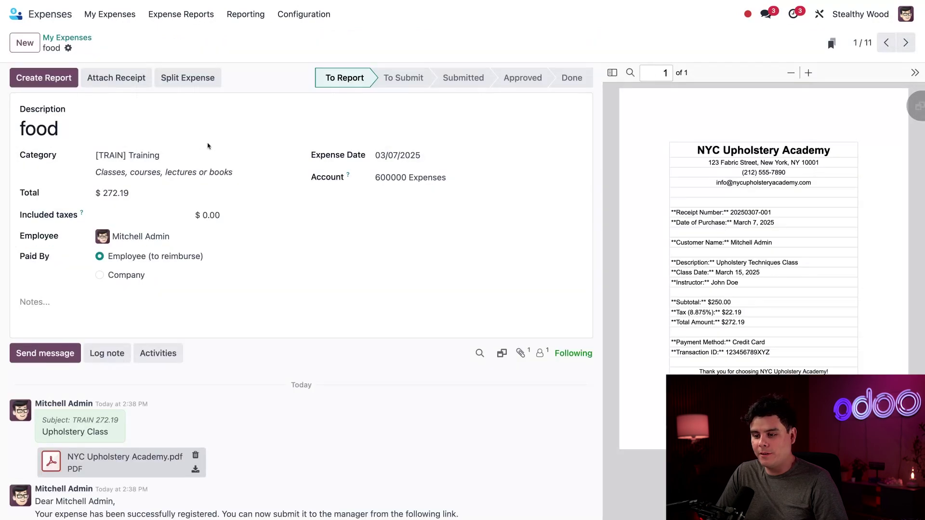
{"action": "left_click", "coordinate": [185, 140]}
{"action": "key", "text": "ctrl+a"}
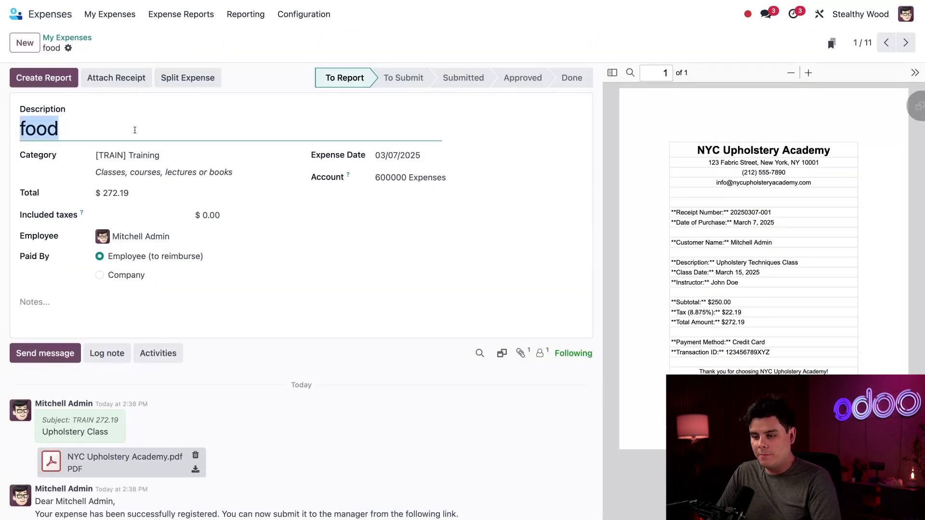
{"action": "type", "text": "2-Day Upholstery Class"}
{"action": "left_click", "coordinate": [282, 234]}
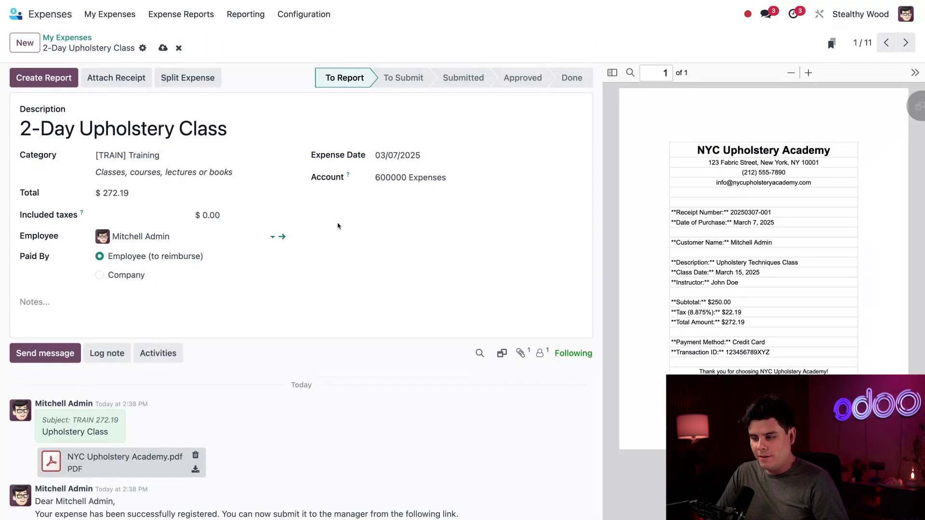
{"action": "key", "text": "alt+Left"}
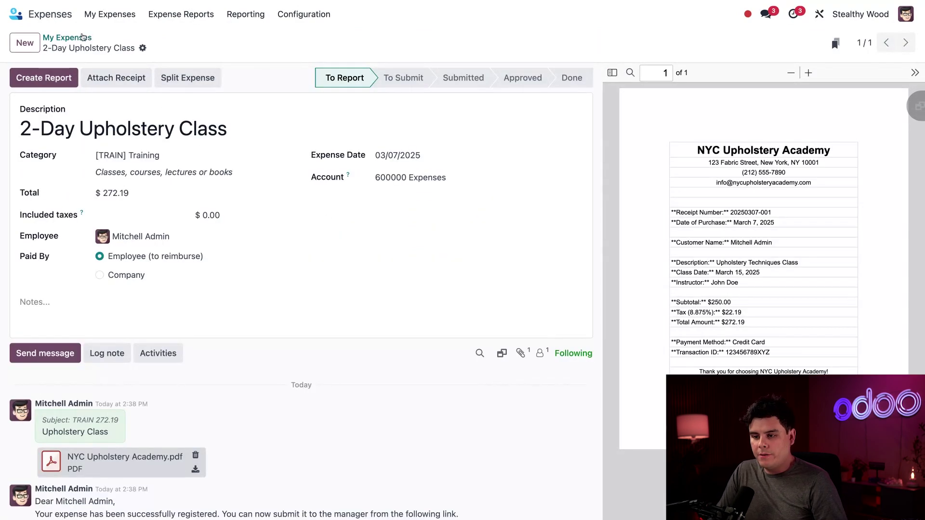
{"action": "left_click", "coordinate": [67, 38]}
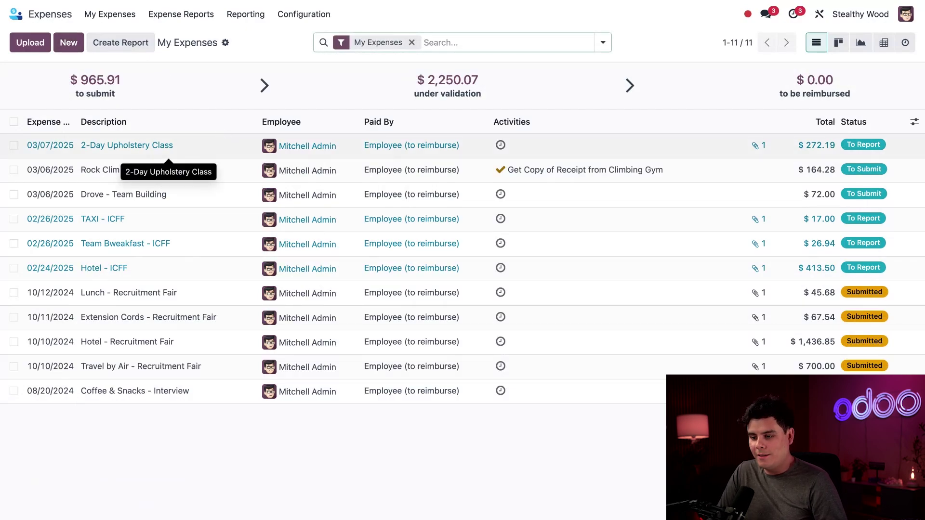
{"action": "left_click", "coordinate": [126, 145]}
{"action": "scroll", "coordinate": [119, 339], "scroll_direction": "down", "scroll_amount": 2}
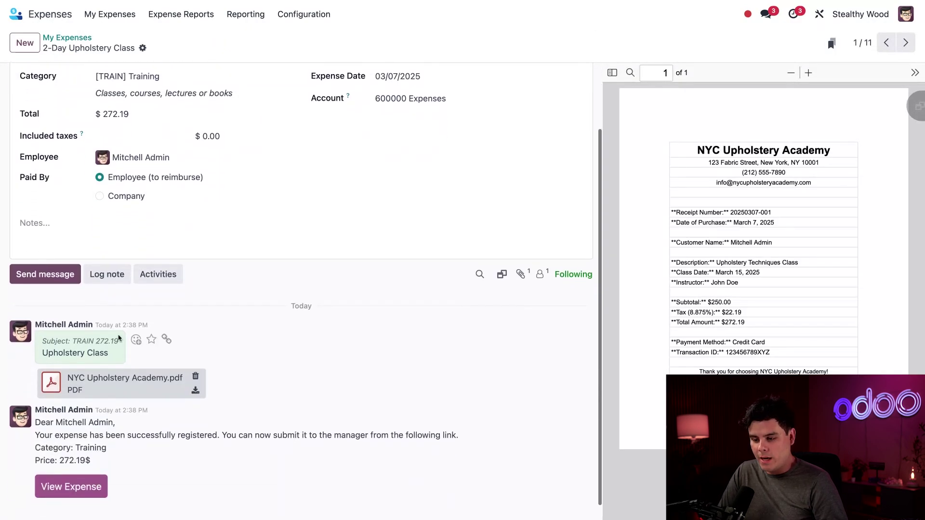
{"action": "scroll", "coordinate": [141, 354], "scroll_direction": "down", "scroll_amount": 1}
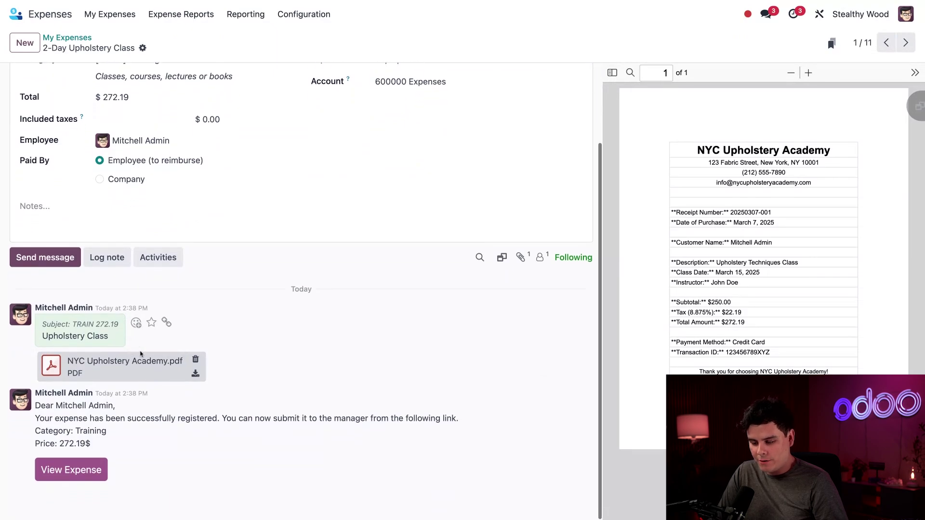
{"action": "left_click", "coordinate": [152, 372]}
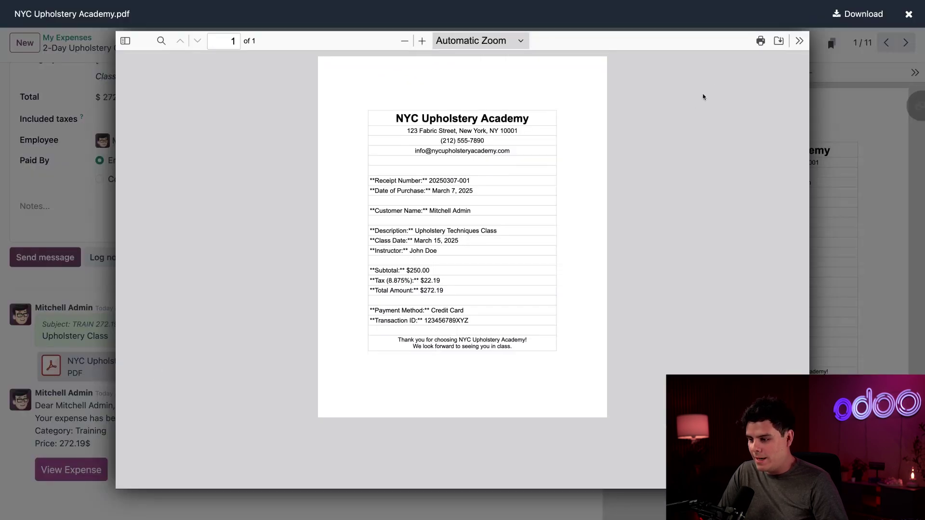
{"action": "left_click", "coordinate": [823, 171]}
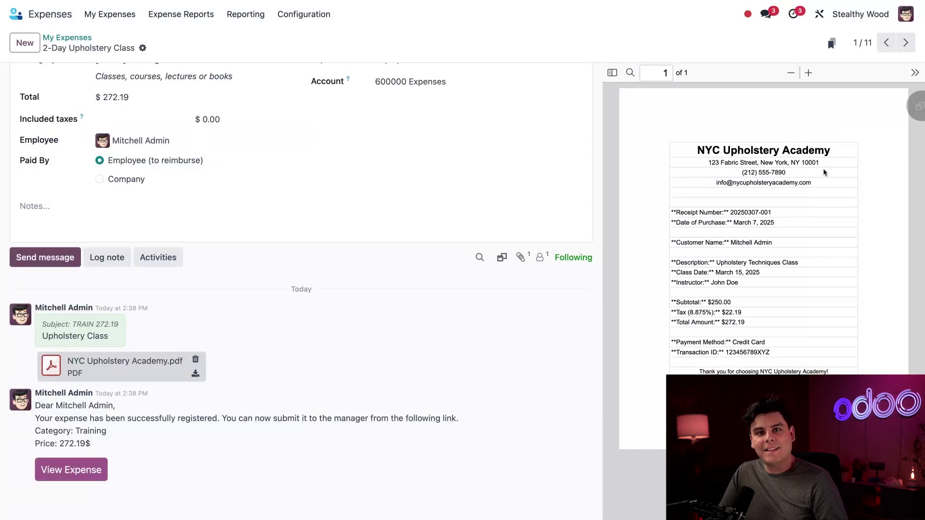